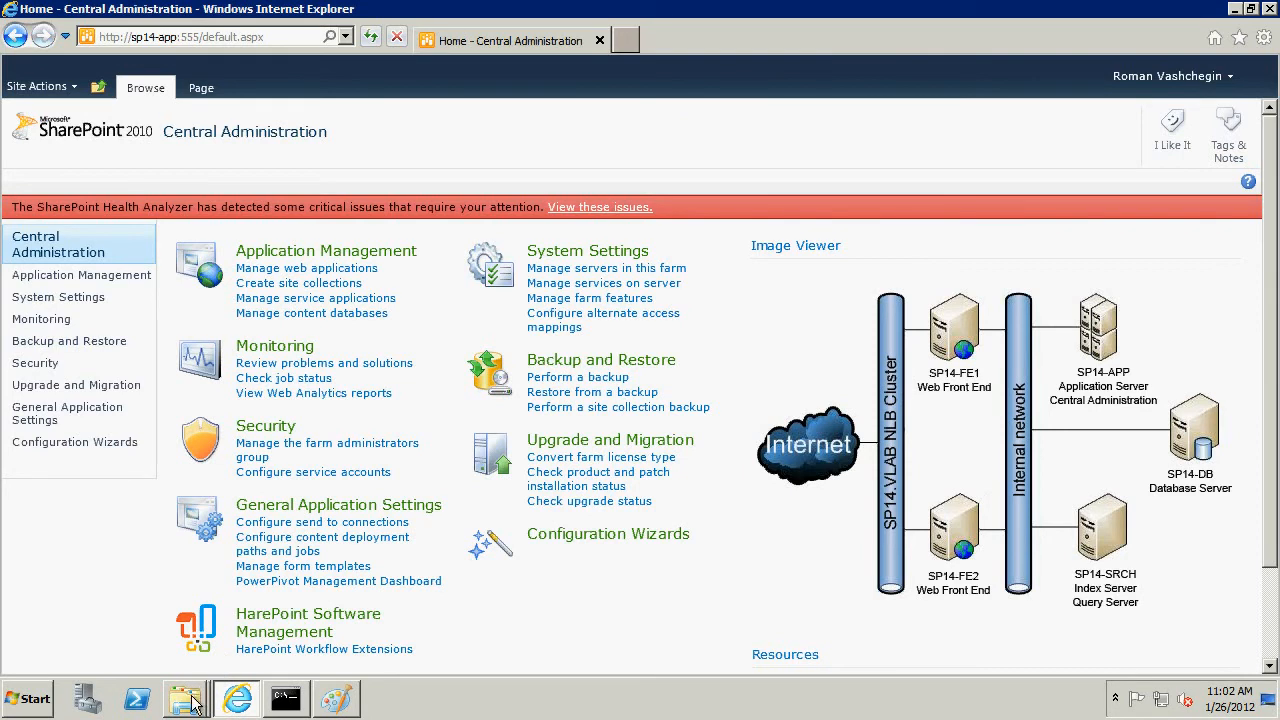
Switch to the Command Prompt and add the solution file MAPILabSharePointStatistics2010.wsp to the farm with stsadm -o addsolution.
left_click(204, 628)
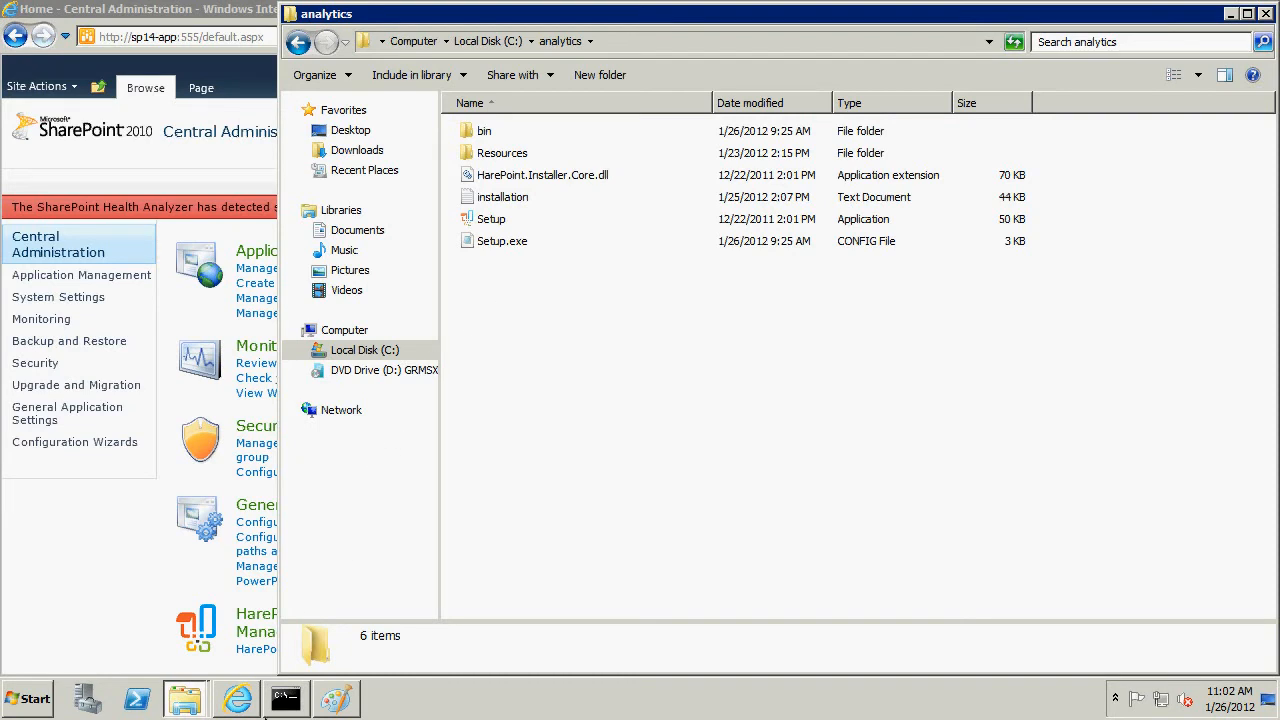
mouse_move(286, 703)
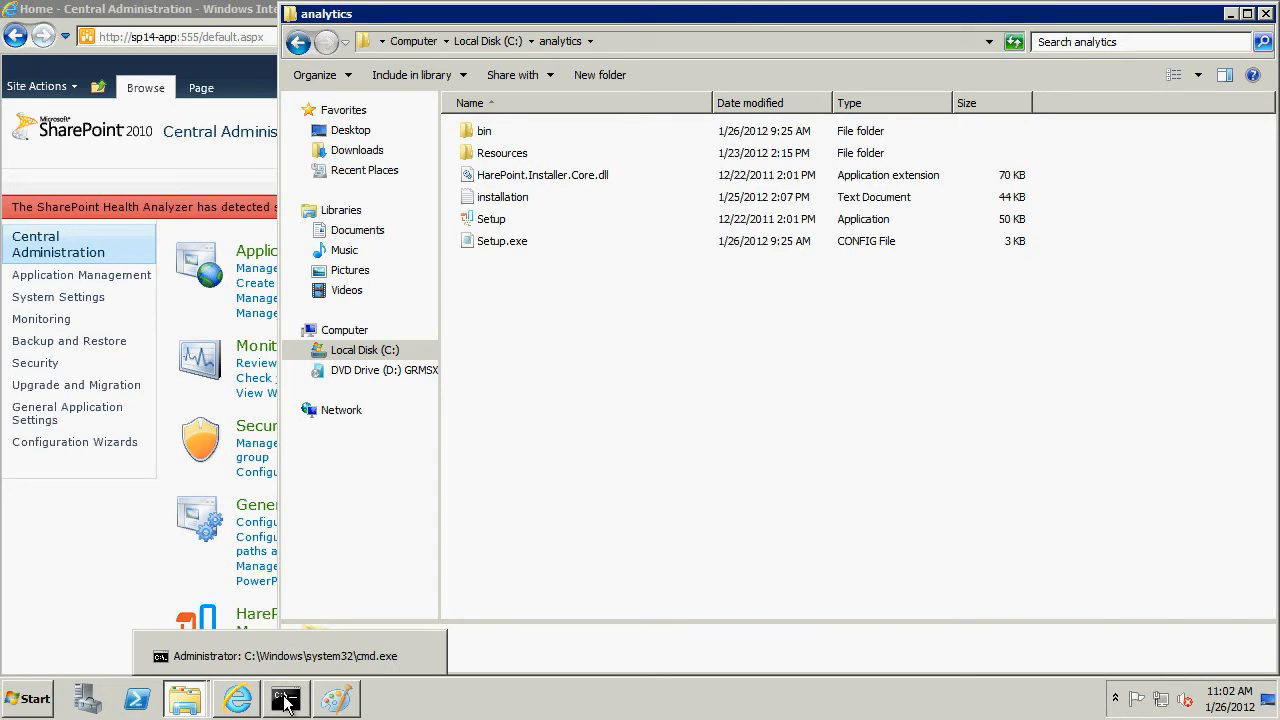
left_click(286, 703)
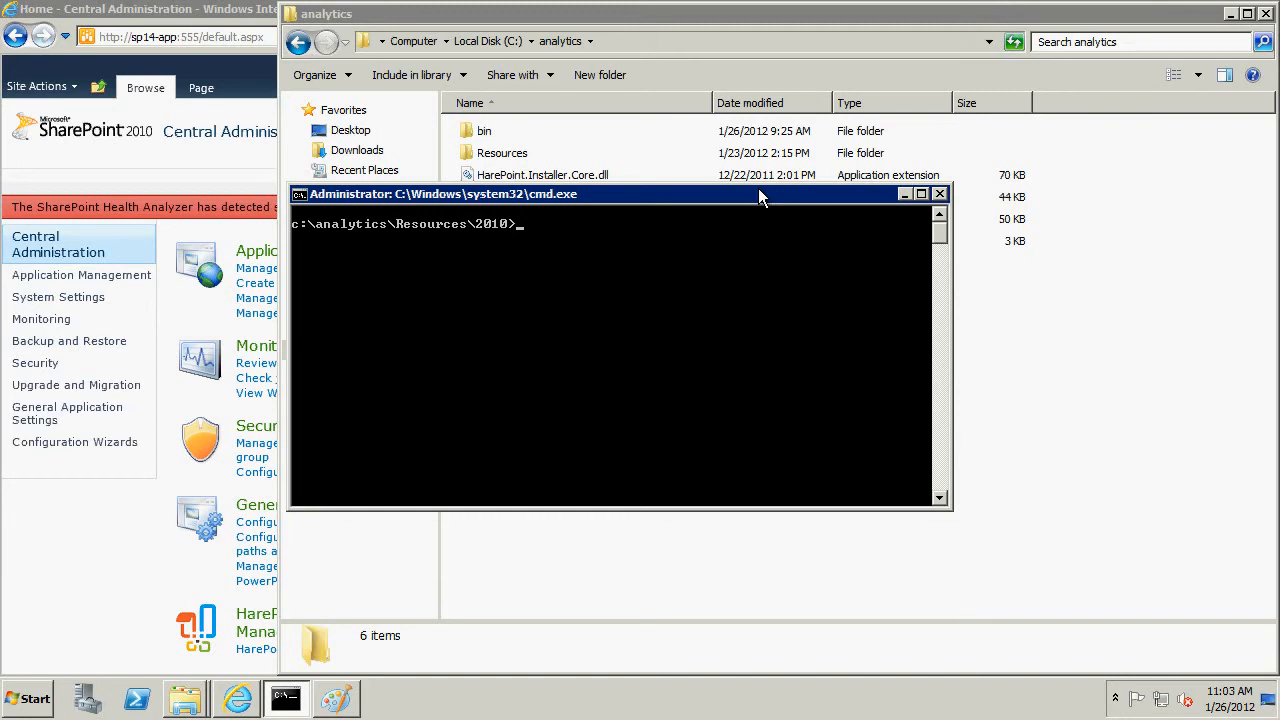
type("stsadm -o addsolution -filename MAPILabSharePointStatistics2010.wsp")
key("Return")
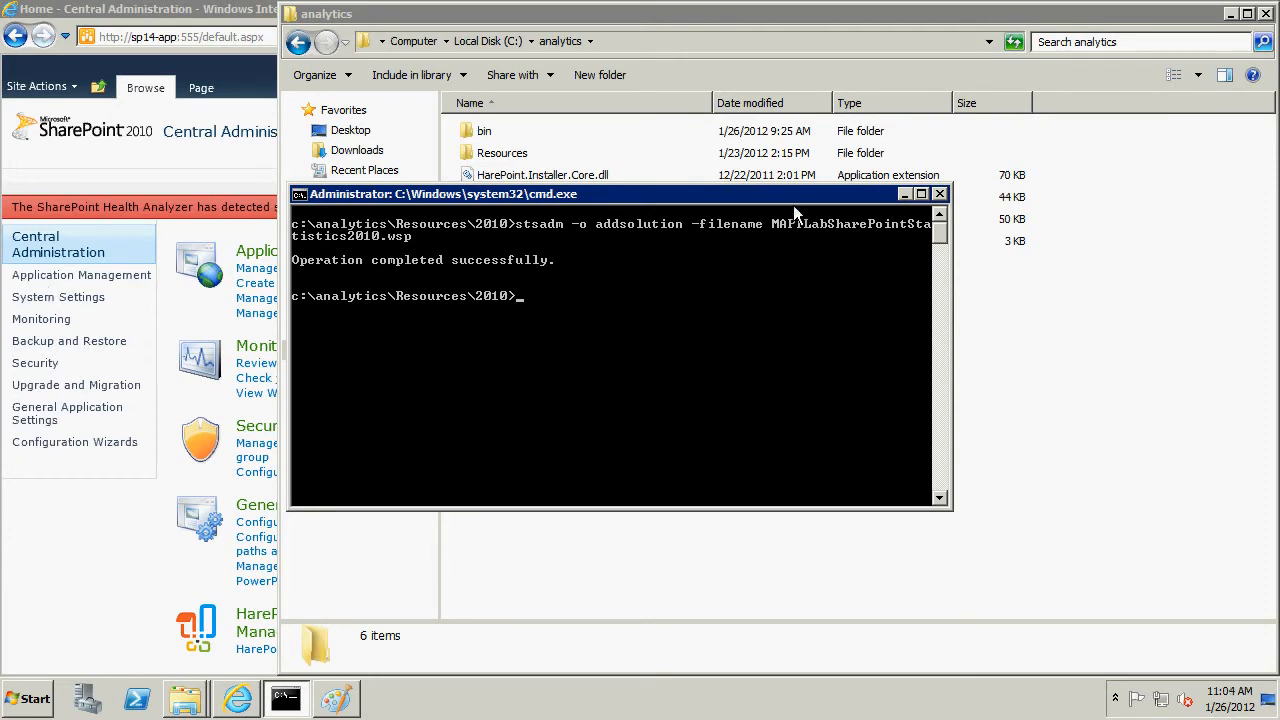
Deploy MAPILabSharePointStatistics2010.wsp with stsadm -o deploysolution using -allowgacdeployment and -immediate, and check its status with displaysolution until deployment finishes.
key("Down")
key("Return")
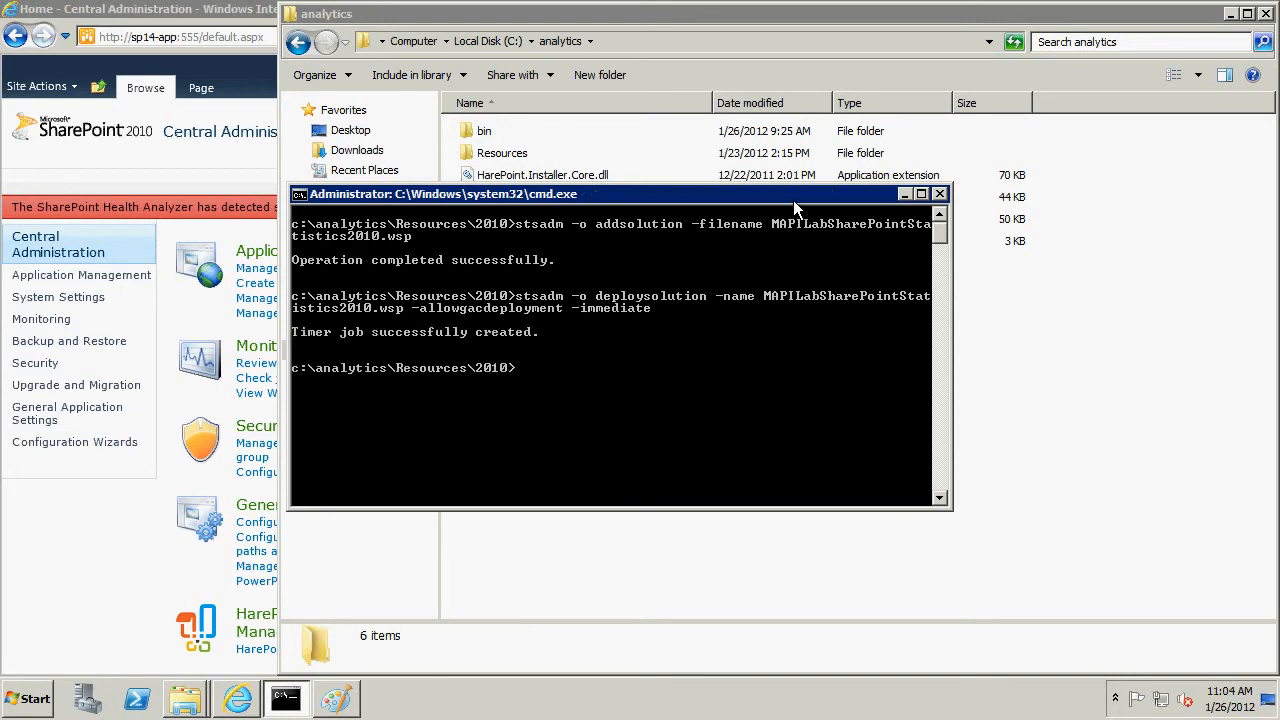
right_click(637, 287)
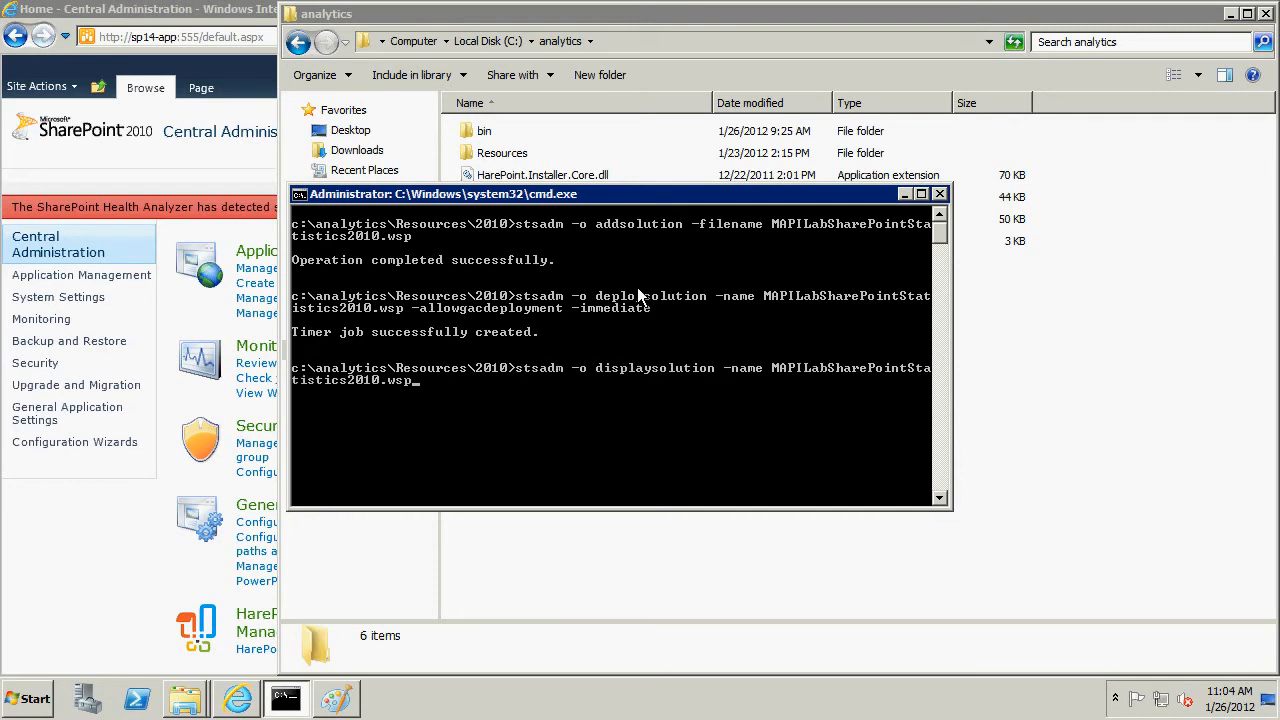
key("Return")
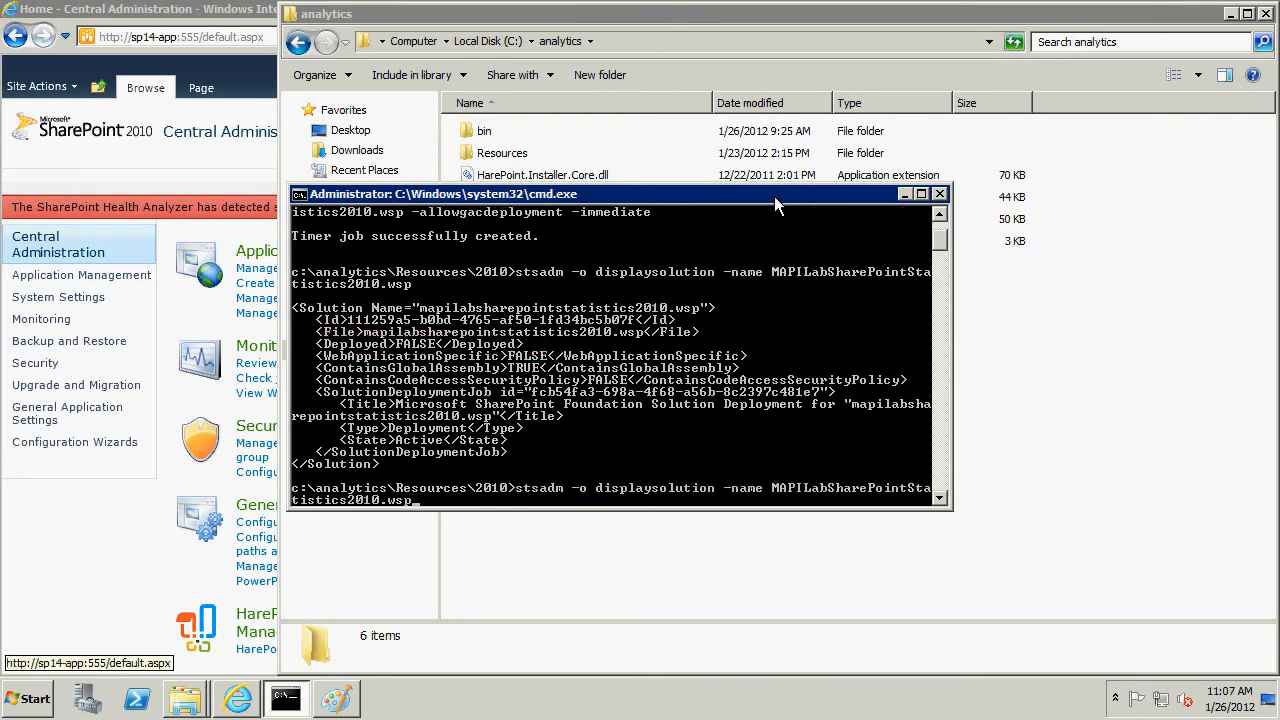
key("Return")
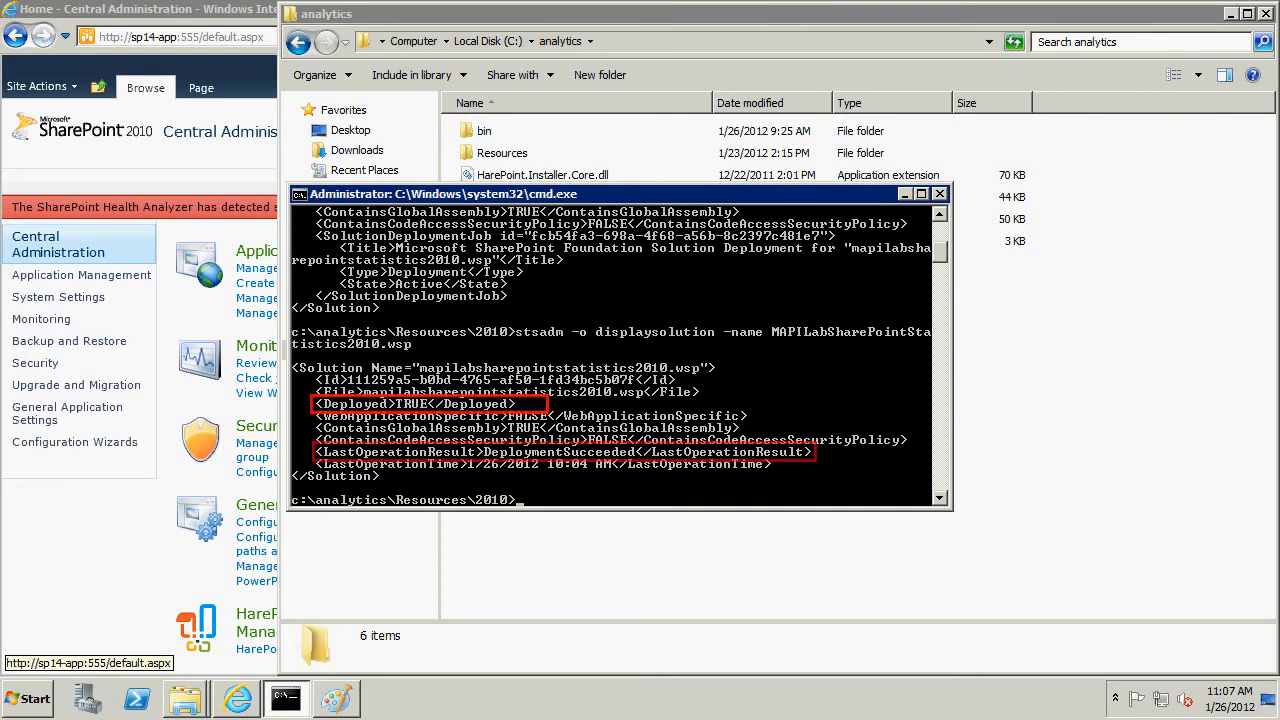
Run stsadm -o mlstcopyappbincontent to copy the application bin content on the farm servers.
type("stsadm -o mlstcopyappbincontent")
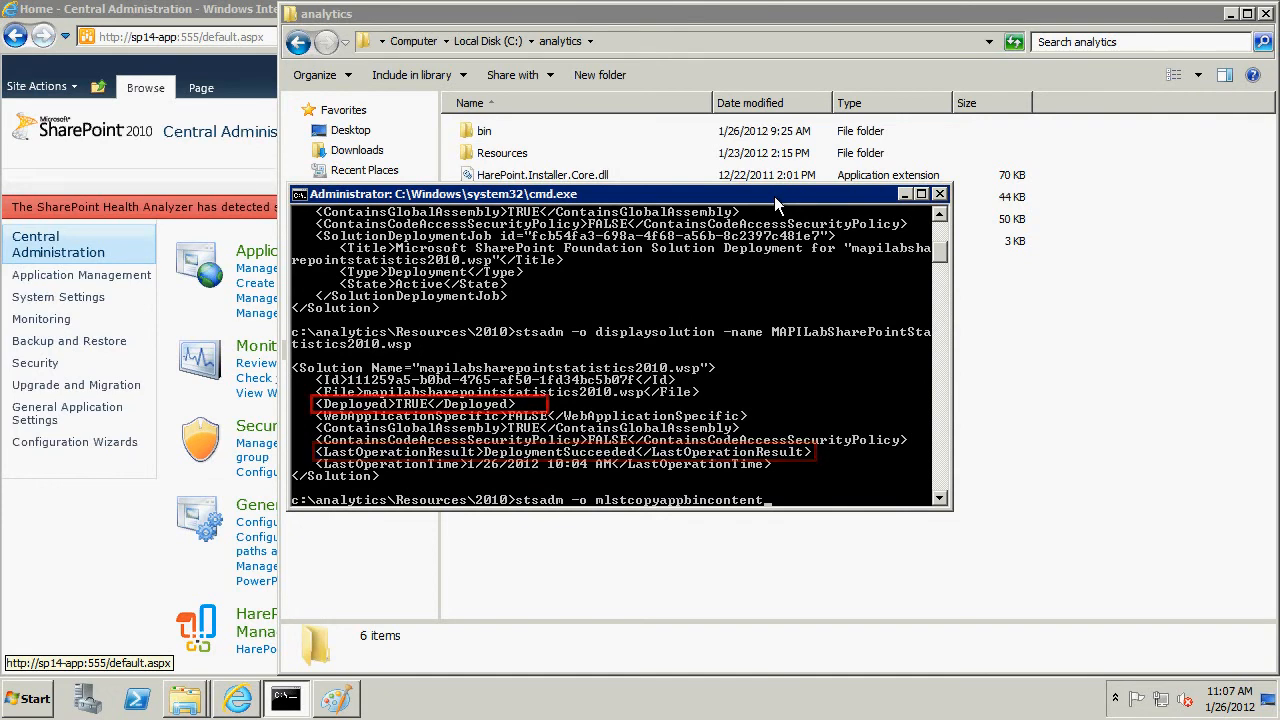
key("Return")
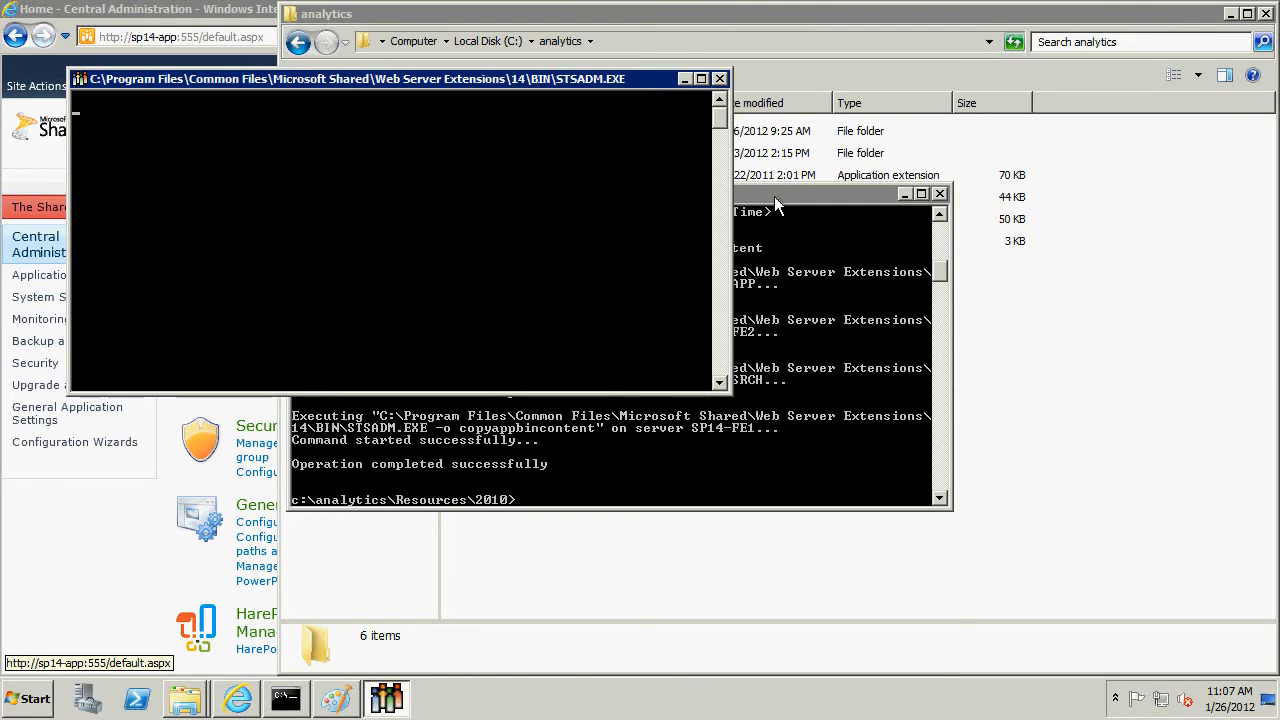
left_click(776, 199)
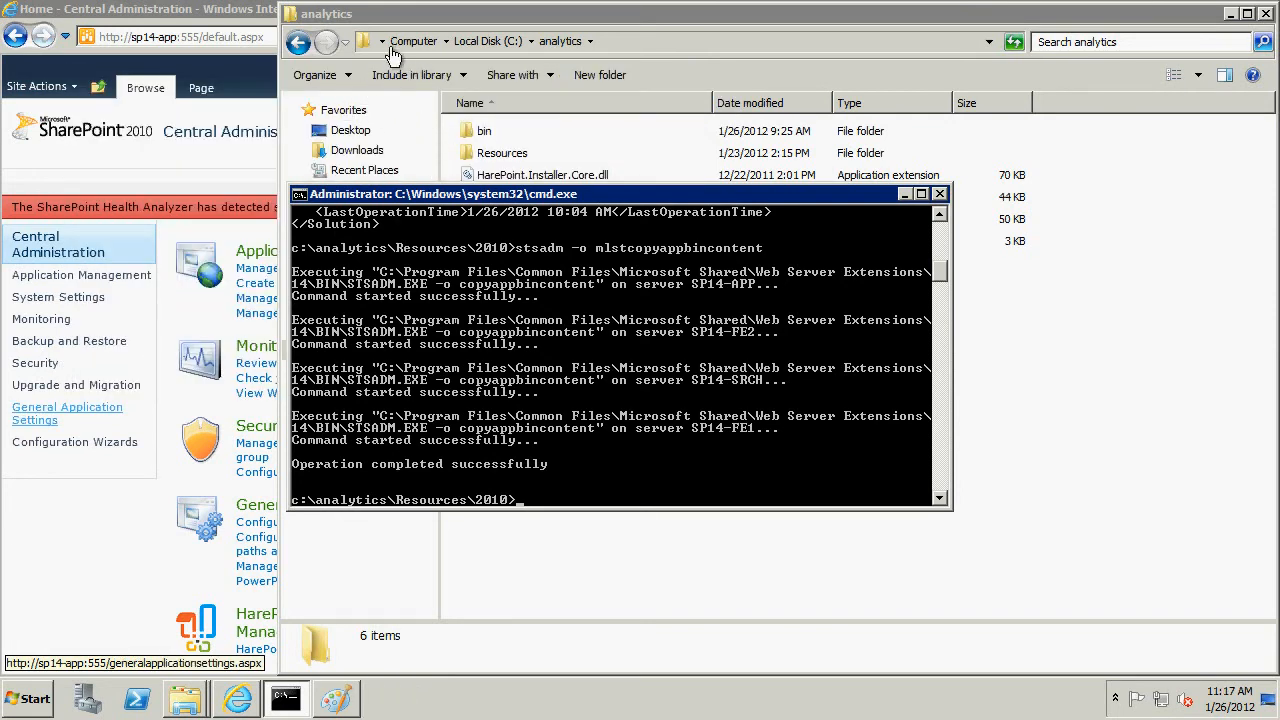
Switch to Central Administration in Internet Explorer and open the HarePoint Analytics for SharePoint settings under Monitoring.
left_click(227, 15)
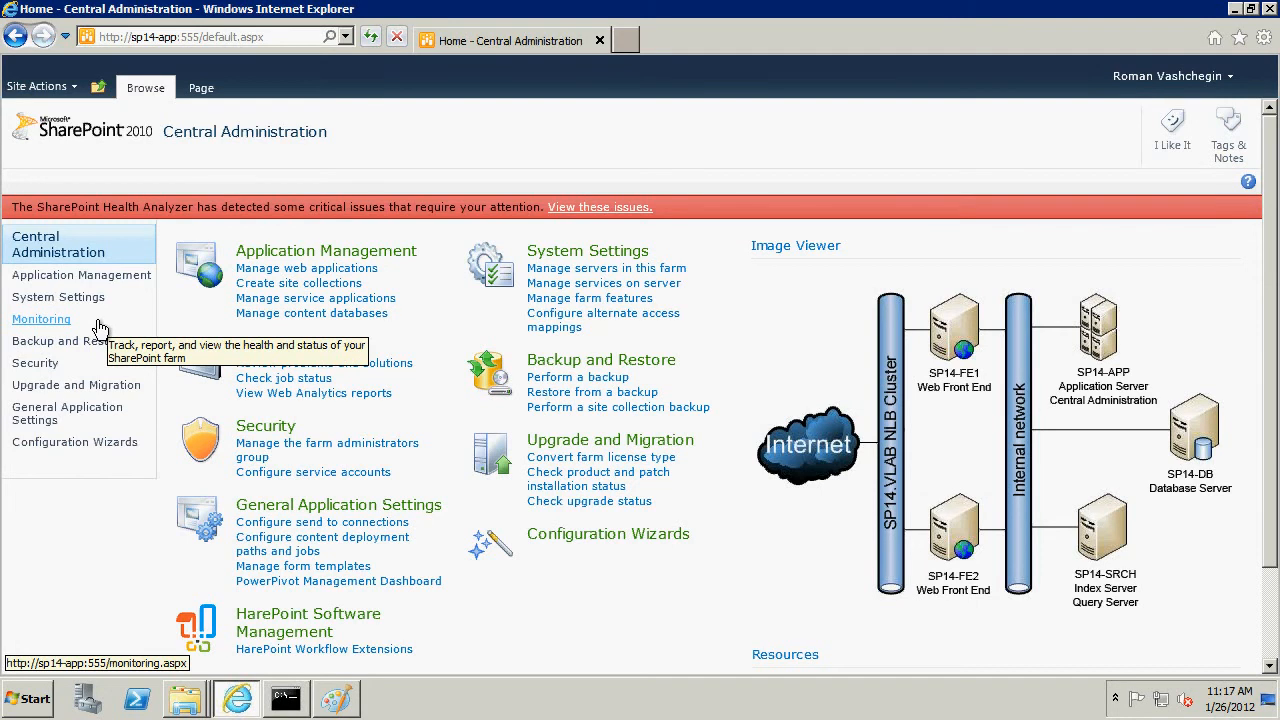
left_click(55, 320)
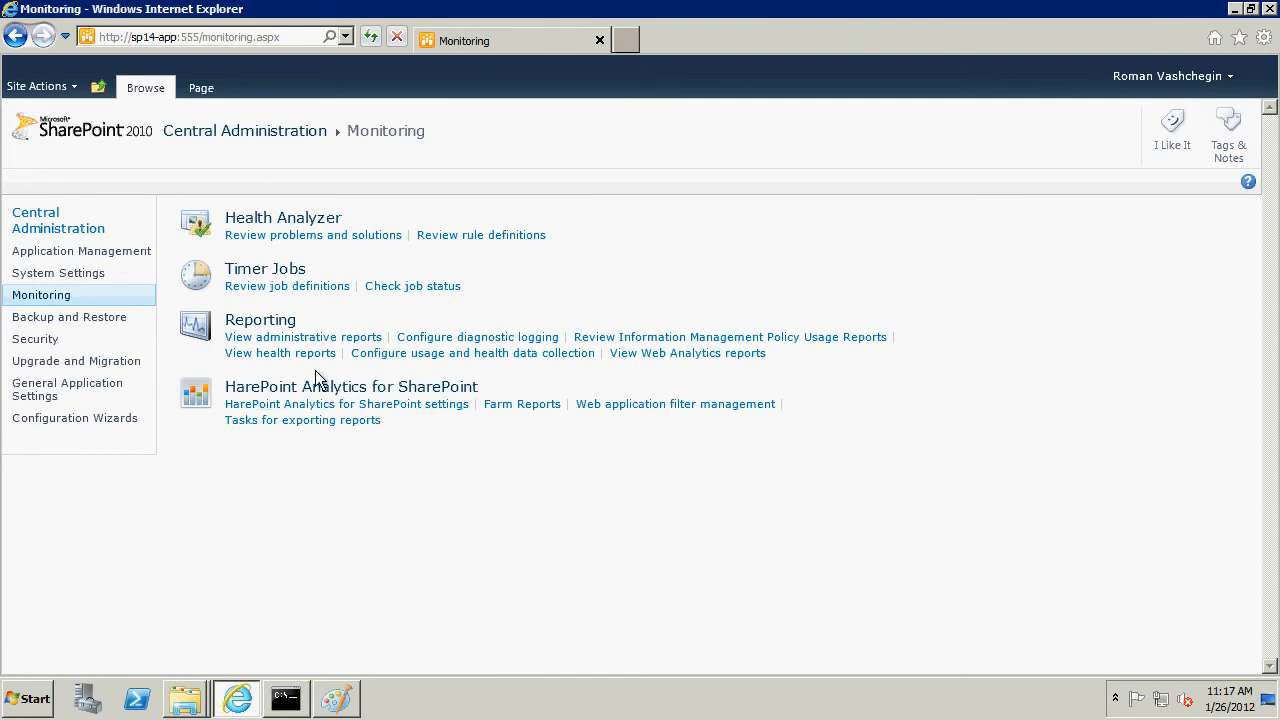
left_click(378, 406)
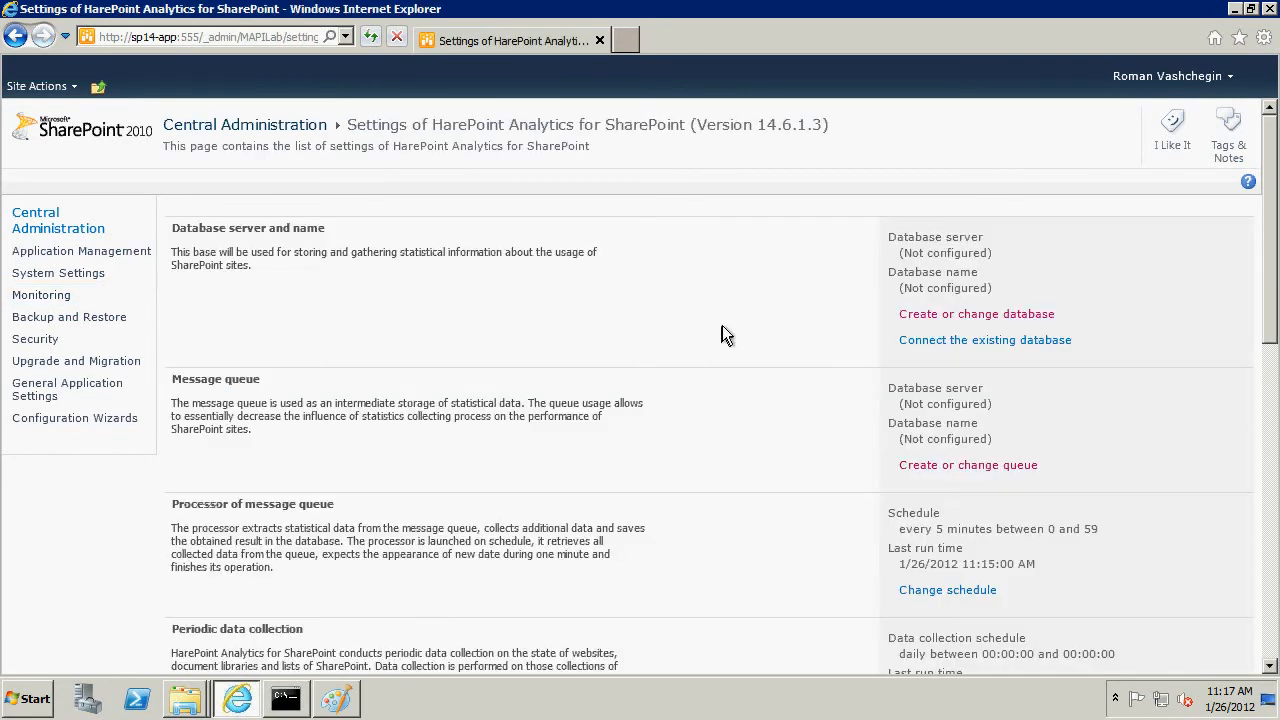
Create a statistical database named analytics on database server sp14-db.
left_click(993, 320)
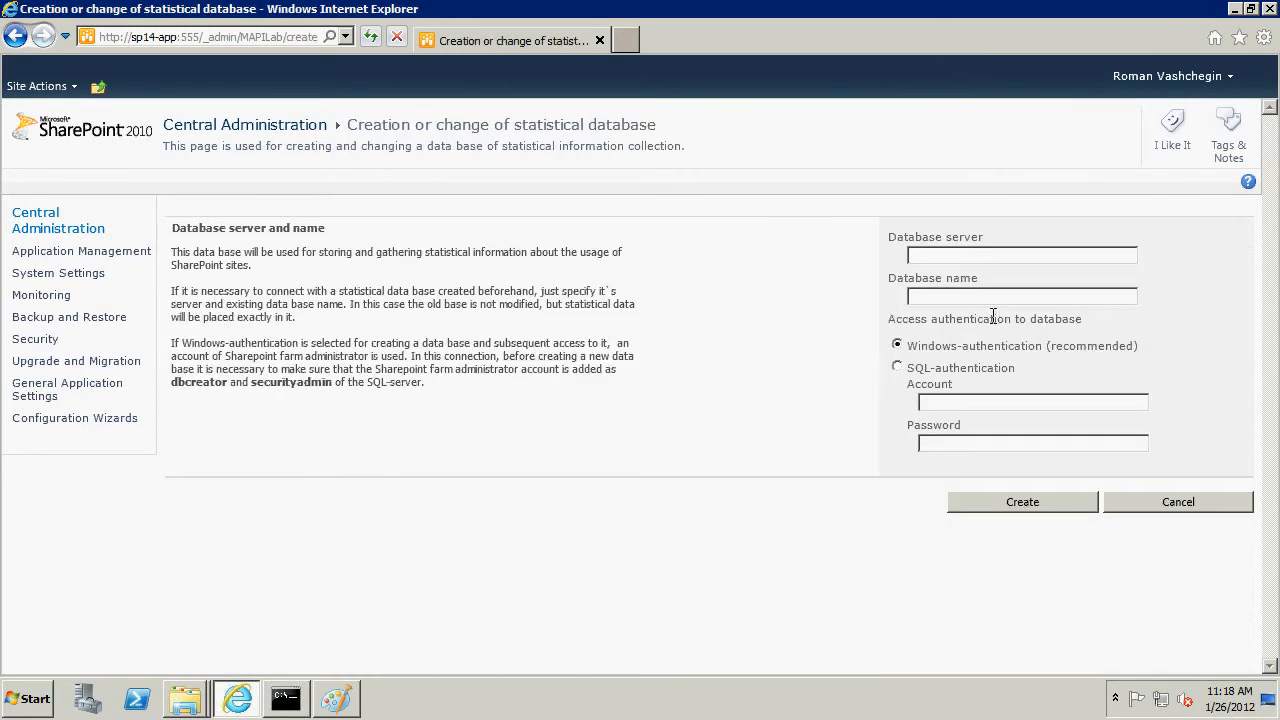
left_click(948, 254)
type("sp14-db")
type("an")
type("alytics")
left_click(1020, 503)
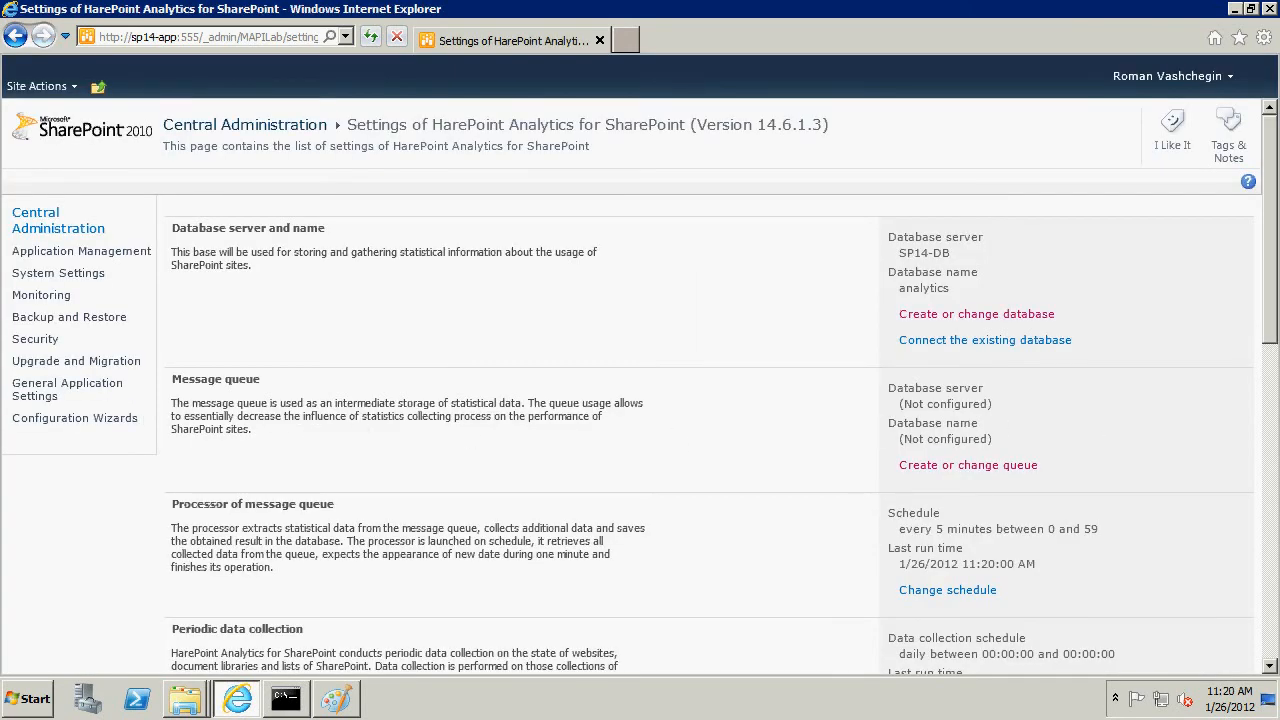
Create the message queue on database server sp14-db with the database name queue.
left_click(984, 466)
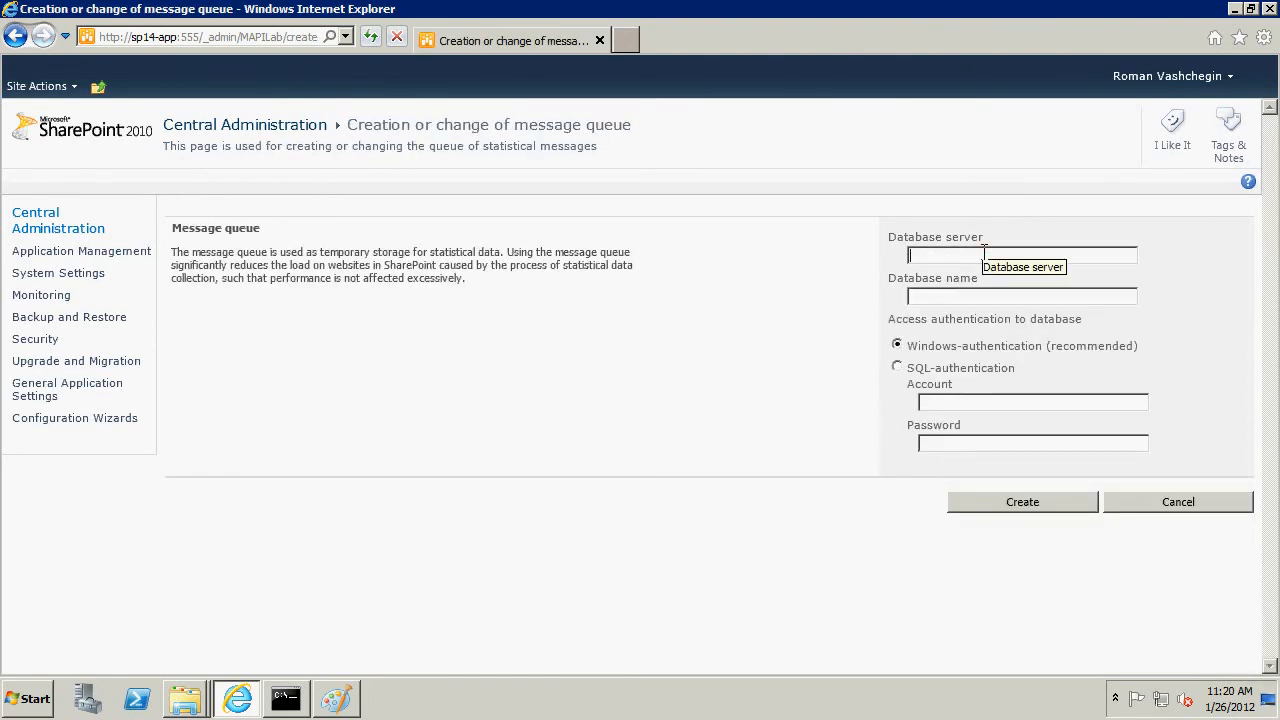
type("sp14-db")
key("Tab")
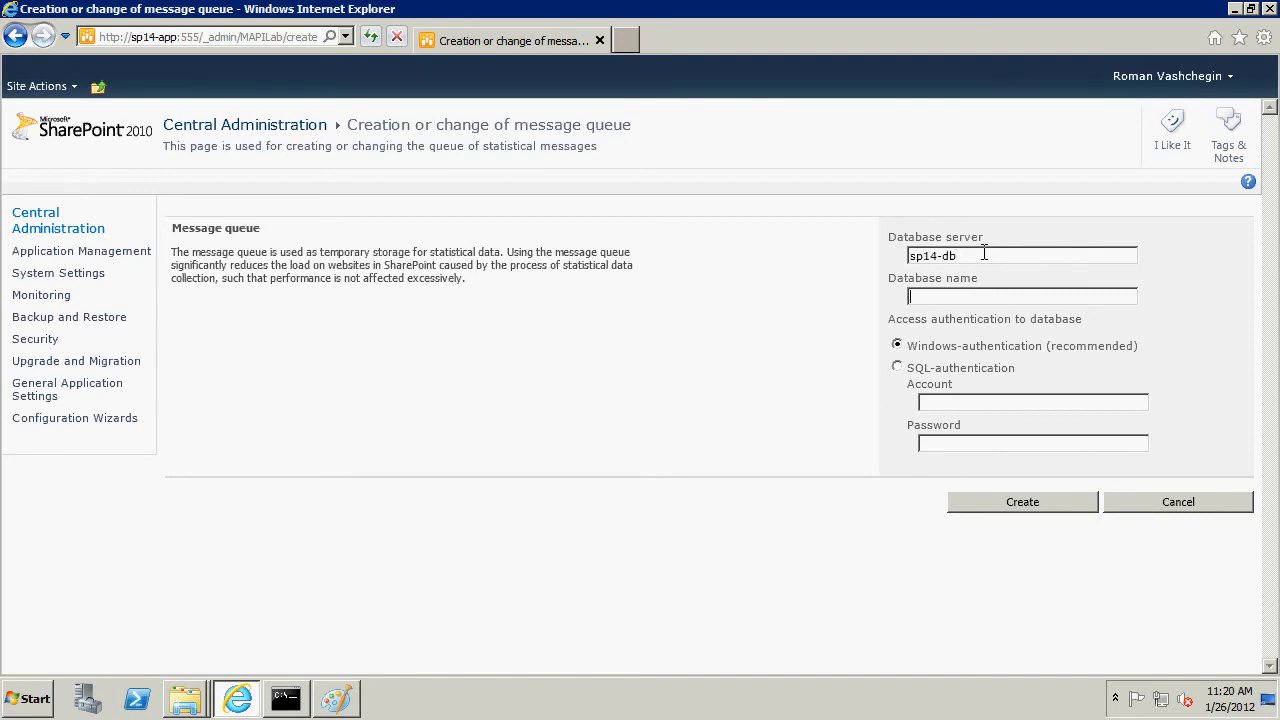
type("queue")
left_click(1010, 505)
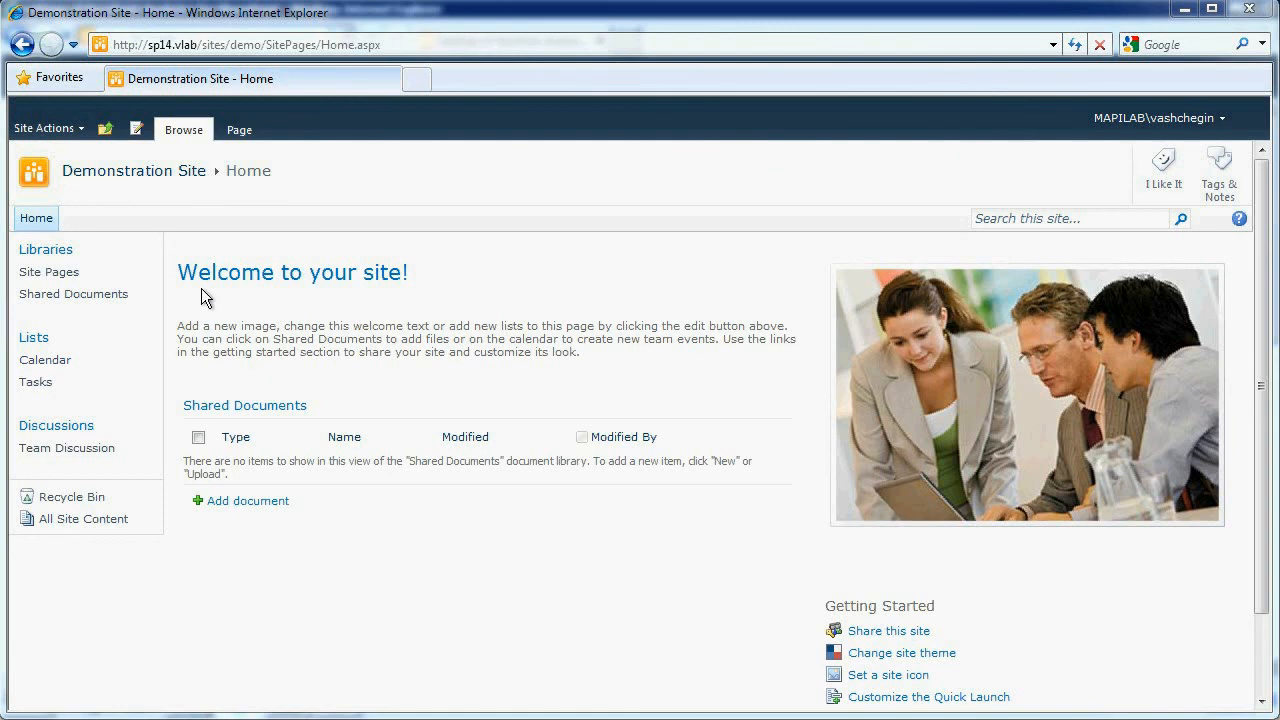
Activate the HarePoint Analytics for SharePoint feature in the Demonstration Site's site collection features.
left_click(72, 133)
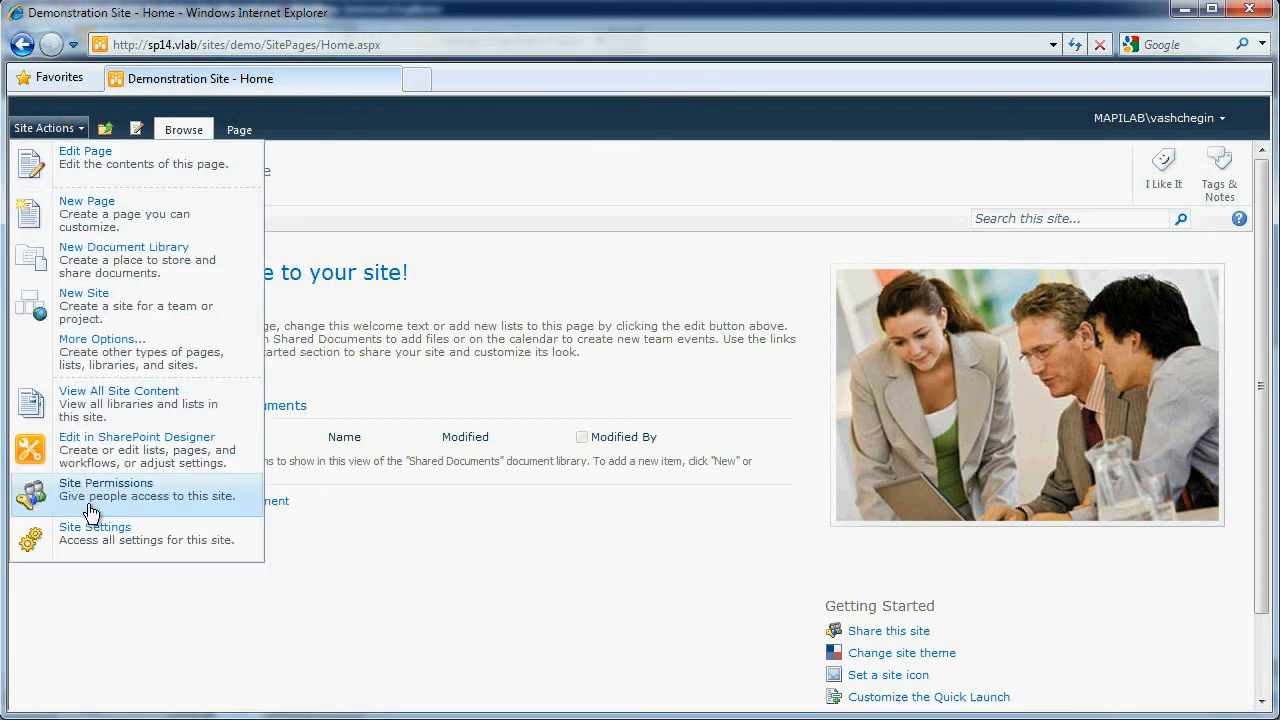
left_click(98, 537)
scroll(480, 494, "down", 5)
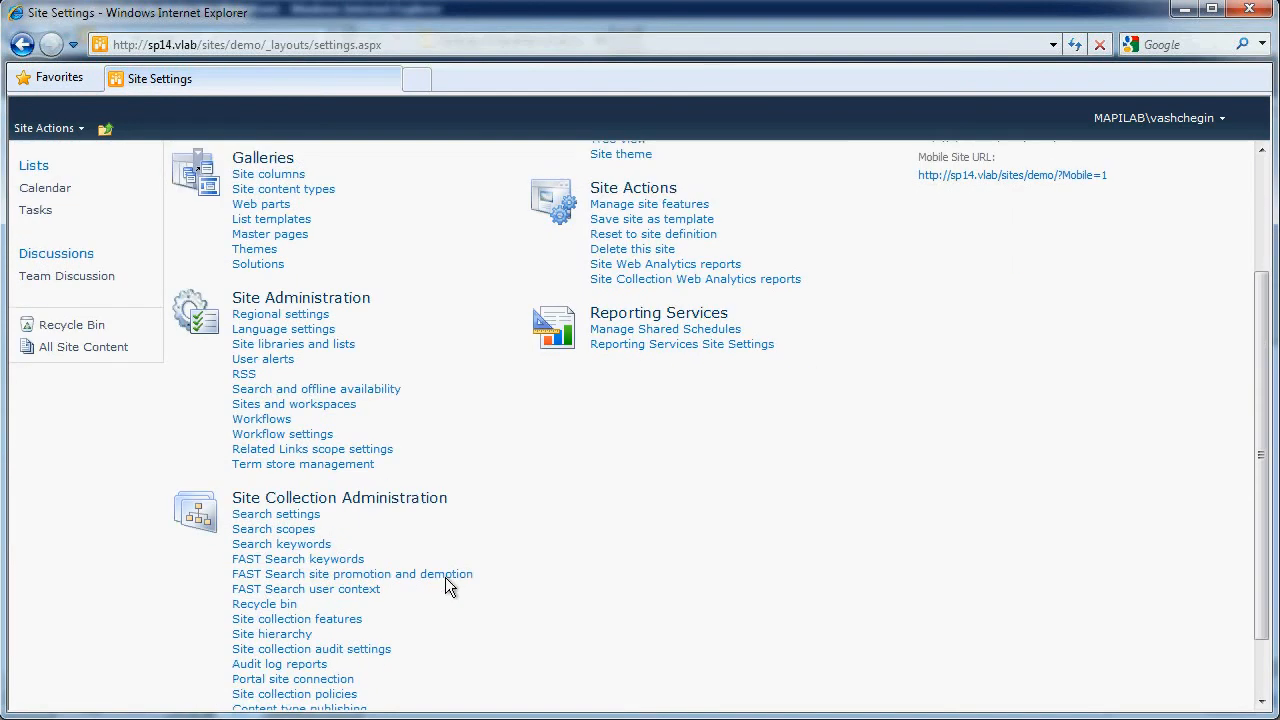
left_click(325, 540)
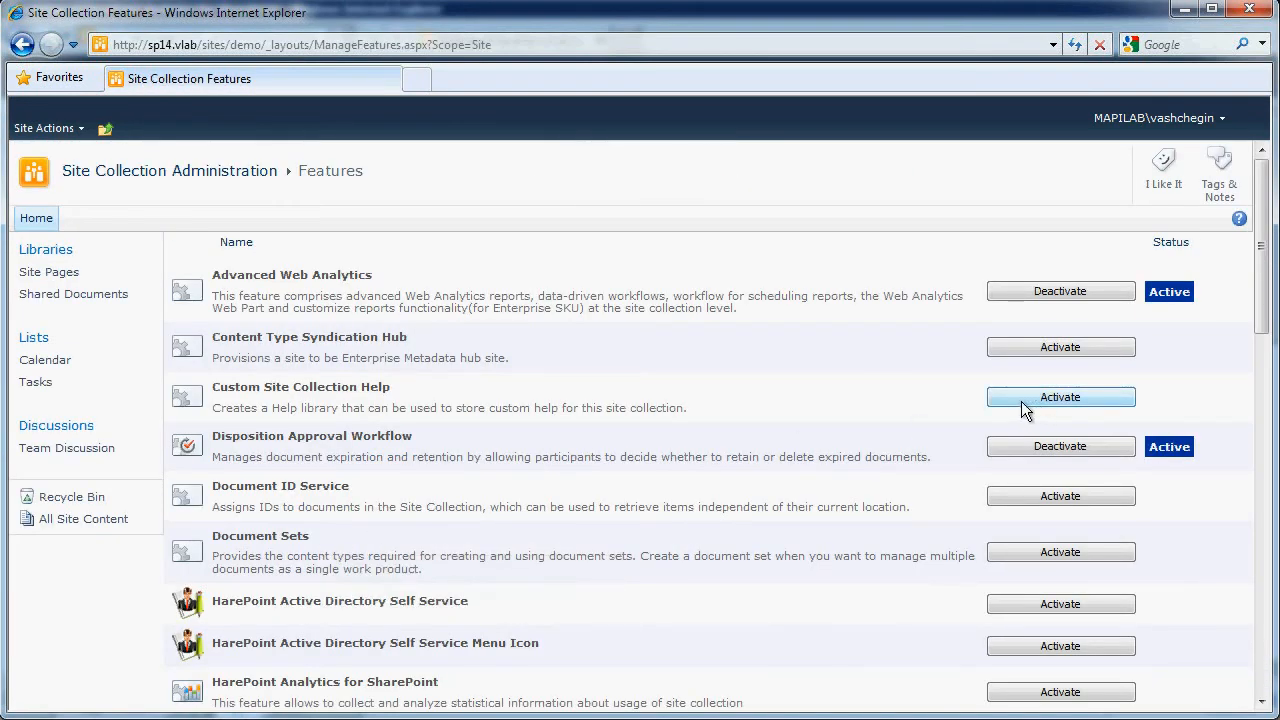
scroll(1000, 405, "down", 1)
scroll(982, 404, "down", 3)
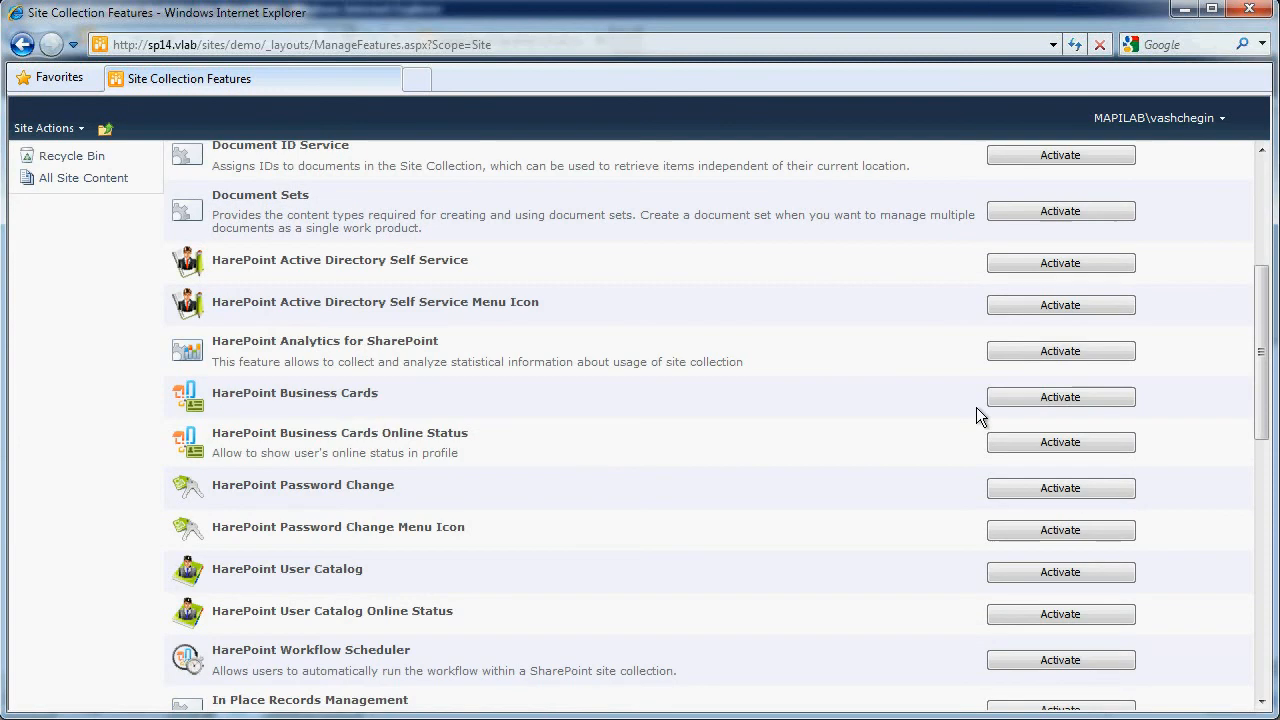
left_click(1087, 351)
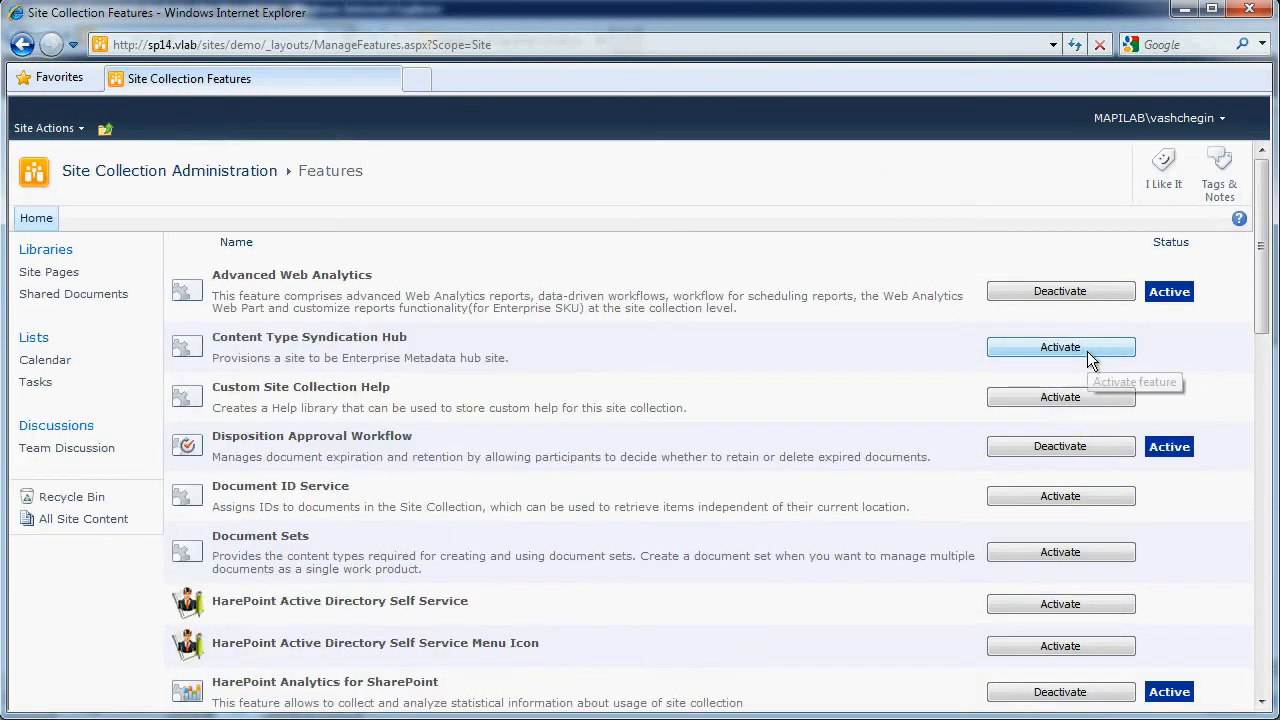
Open the HarePoint Analytics site collection usage reports from the Demonstration Site's site settings.
left_click(78, 127)
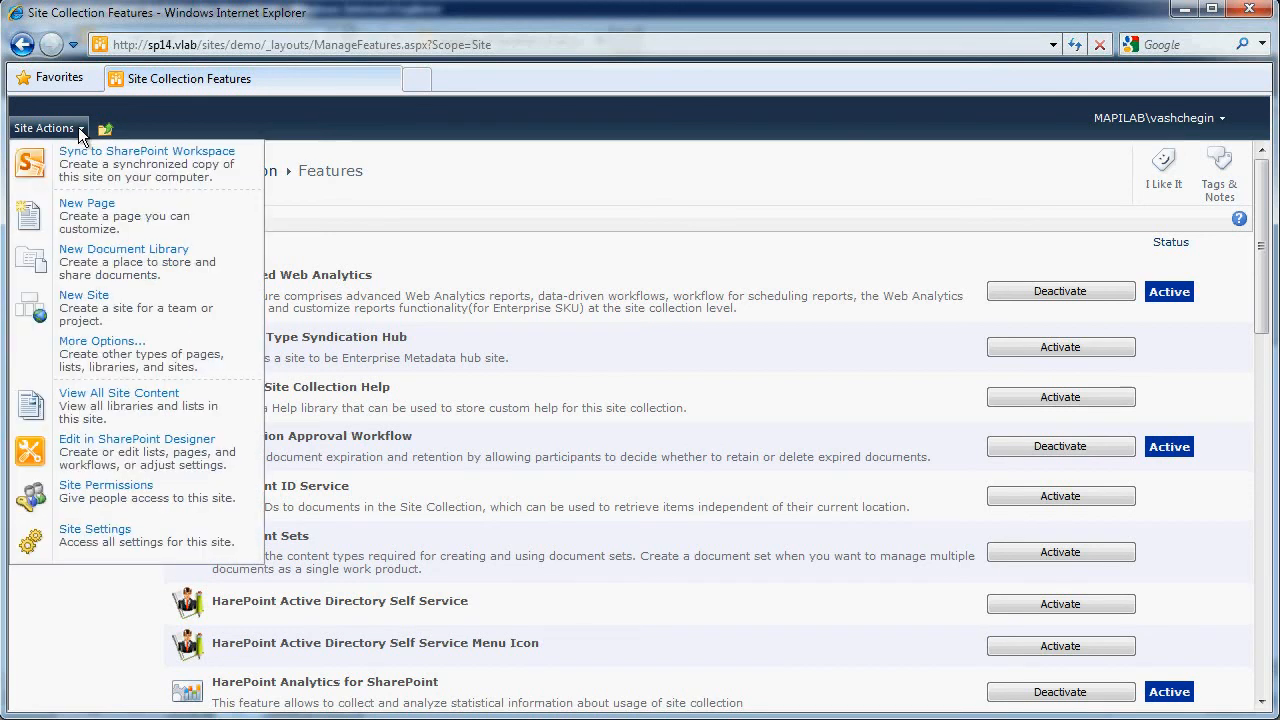
left_click(127, 537)
scroll(520, 380, "down", 3)
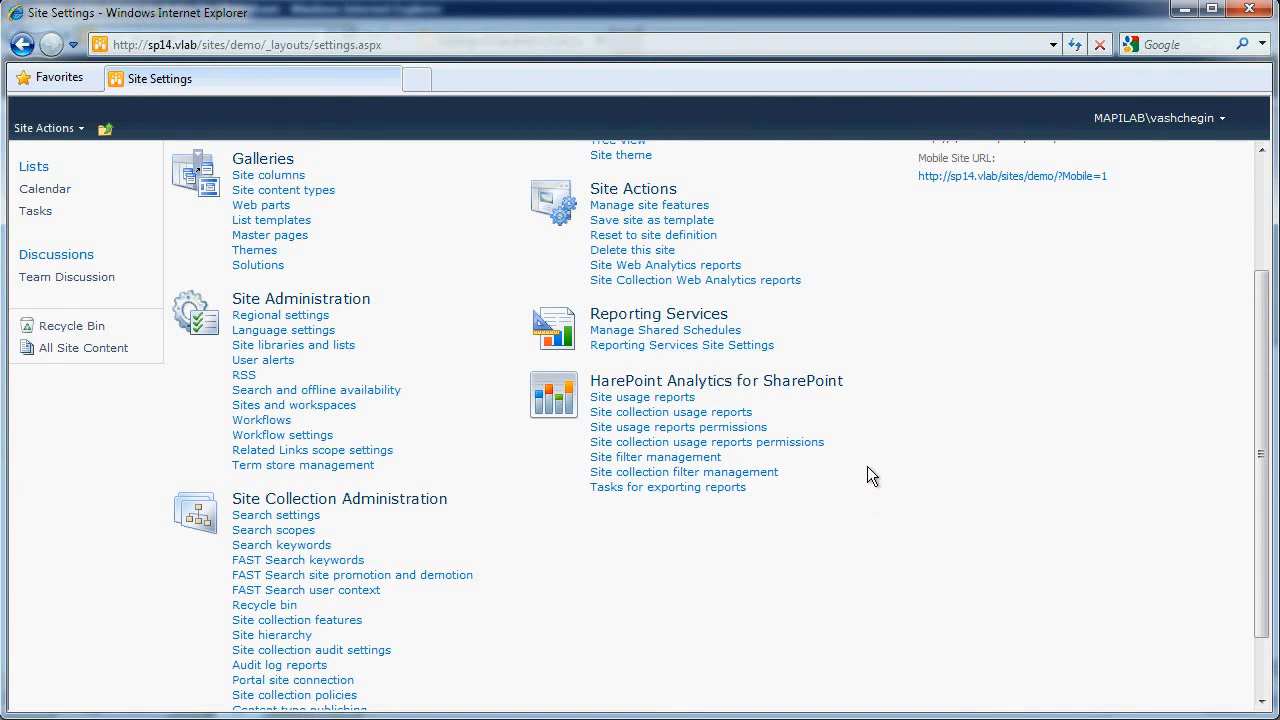
left_click(648, 413)
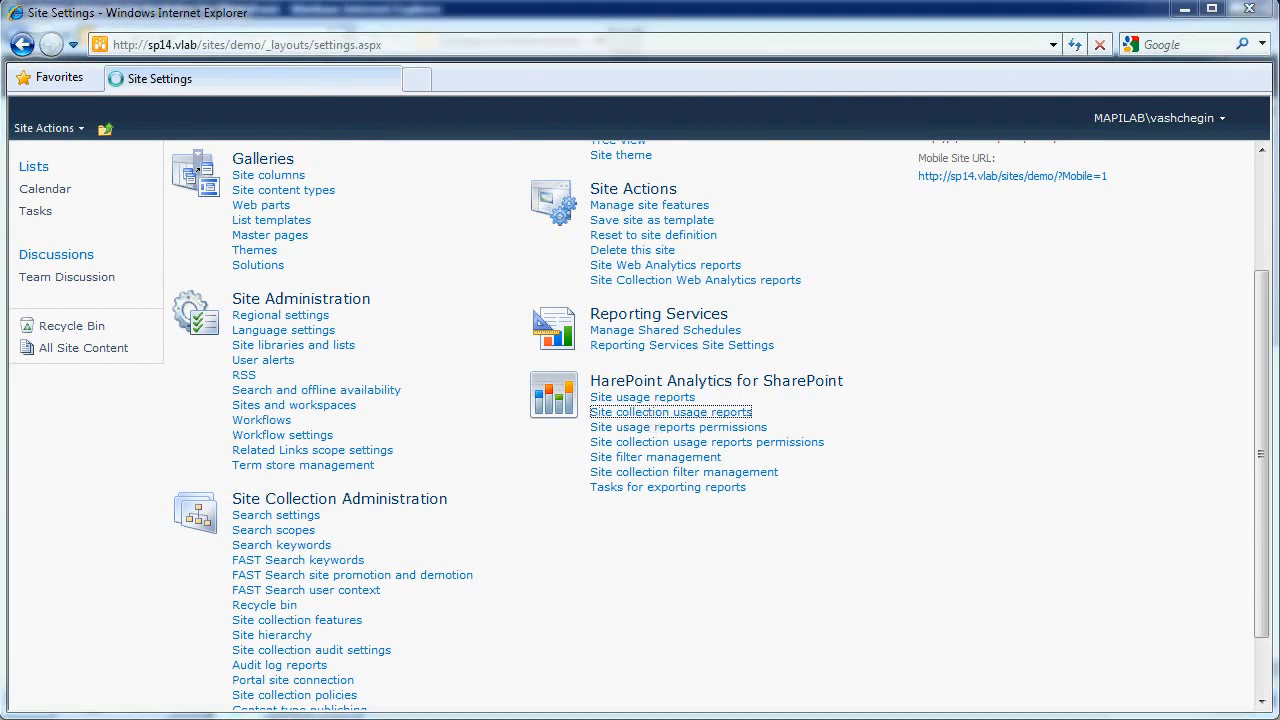